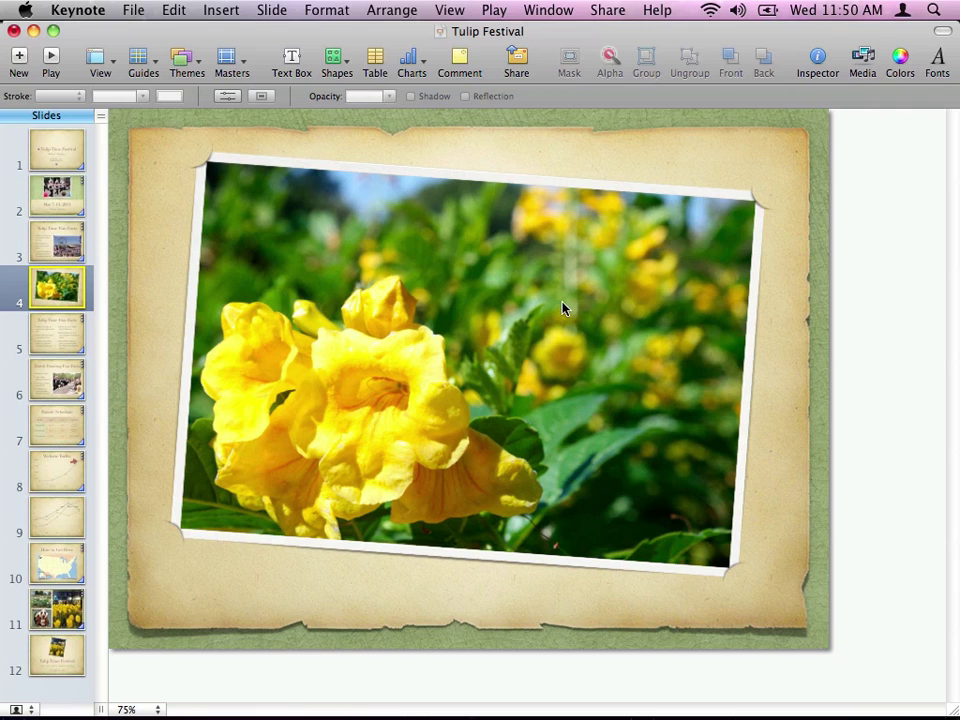
# Mask the yellow flower photo on slide 4 and reposition the picture so the large blossoms fill the mask
pyautogui.click(447, 379)
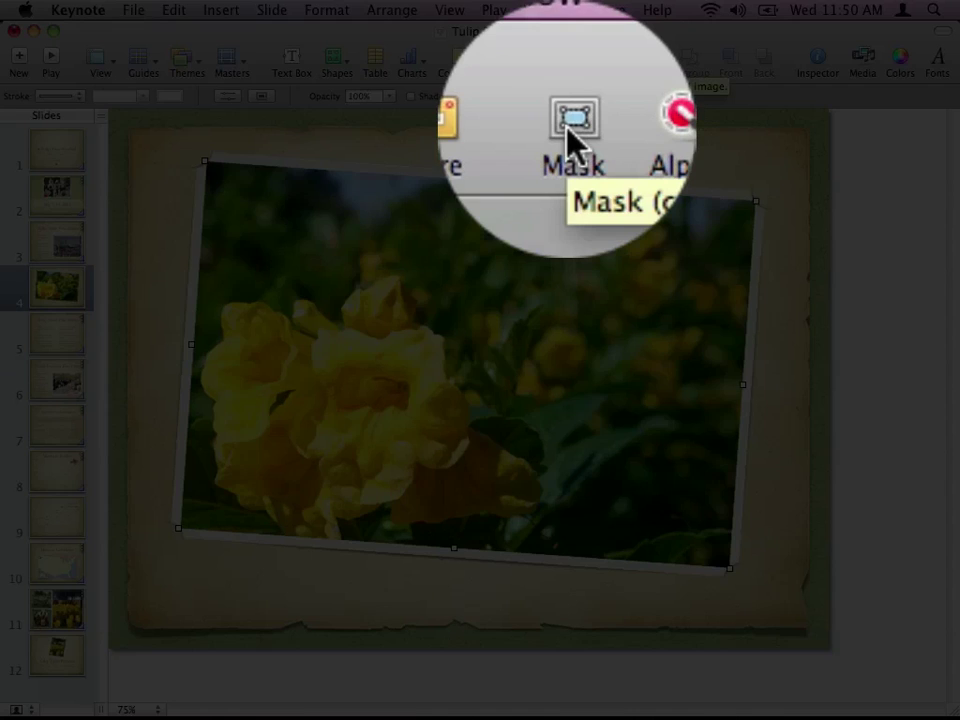
pyautogui.click(569, 58)
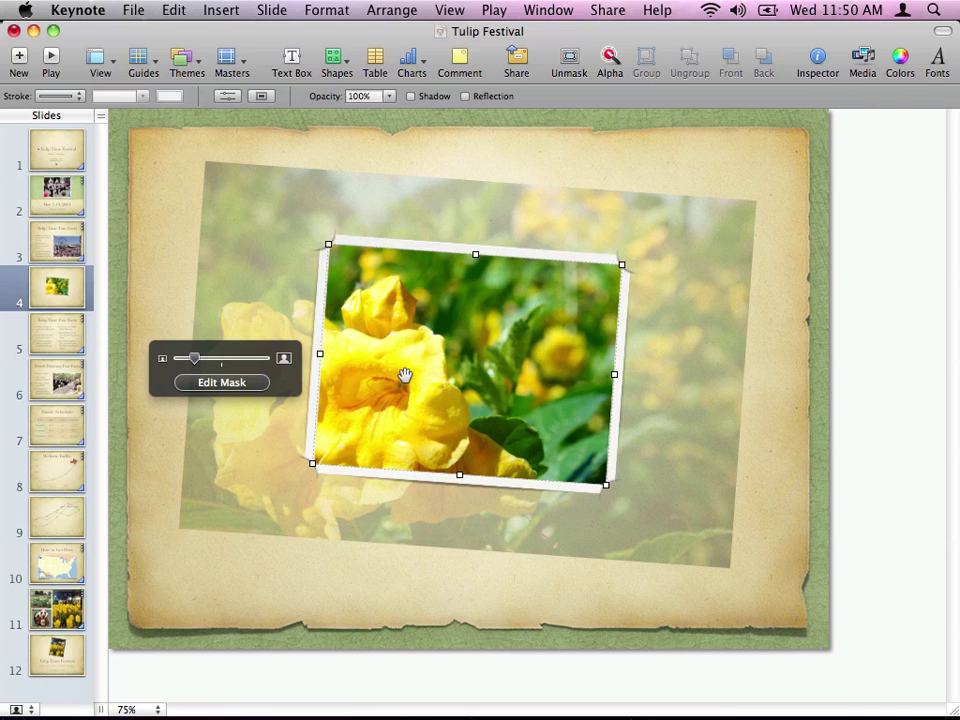
pyautogui.moveTo(404, 376); pyautogui.dragTo(528, 329)
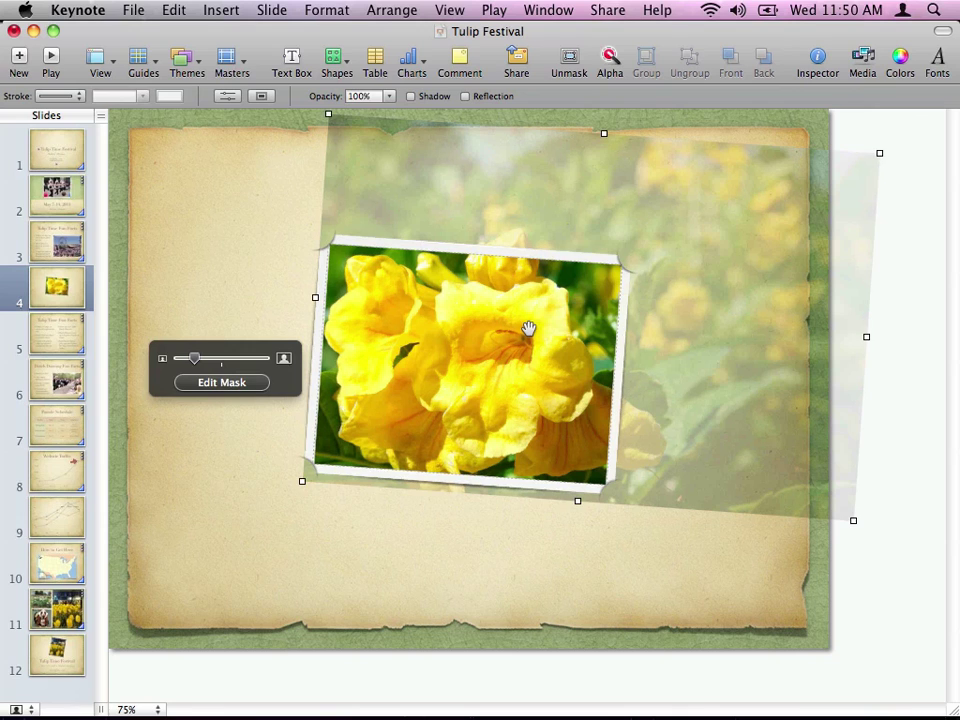
pyautogui.click(285, 553)
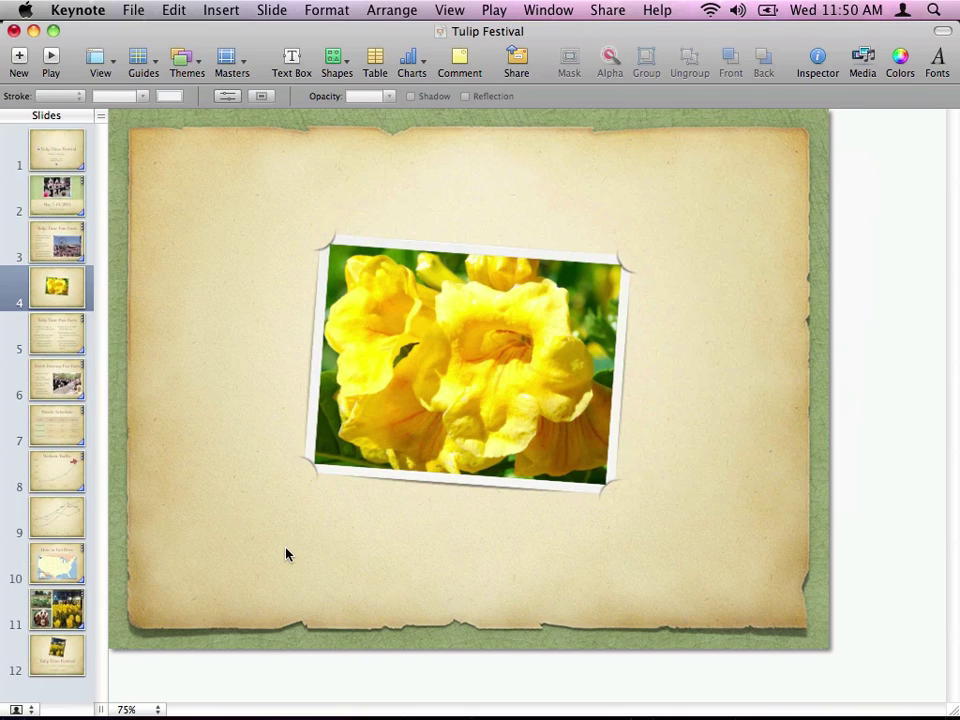
# Reopen the flower photo's mask for editing and shrink the mask slightly from its upper-right corner
pyautogui.click(431, 418)
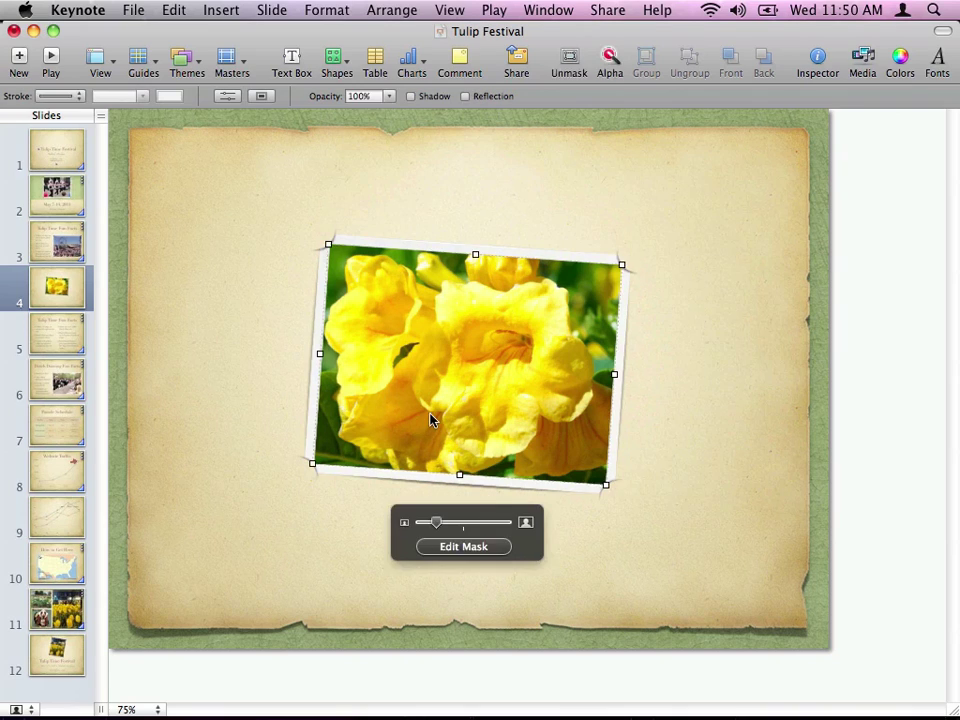
pyautogui.click(472, 553)
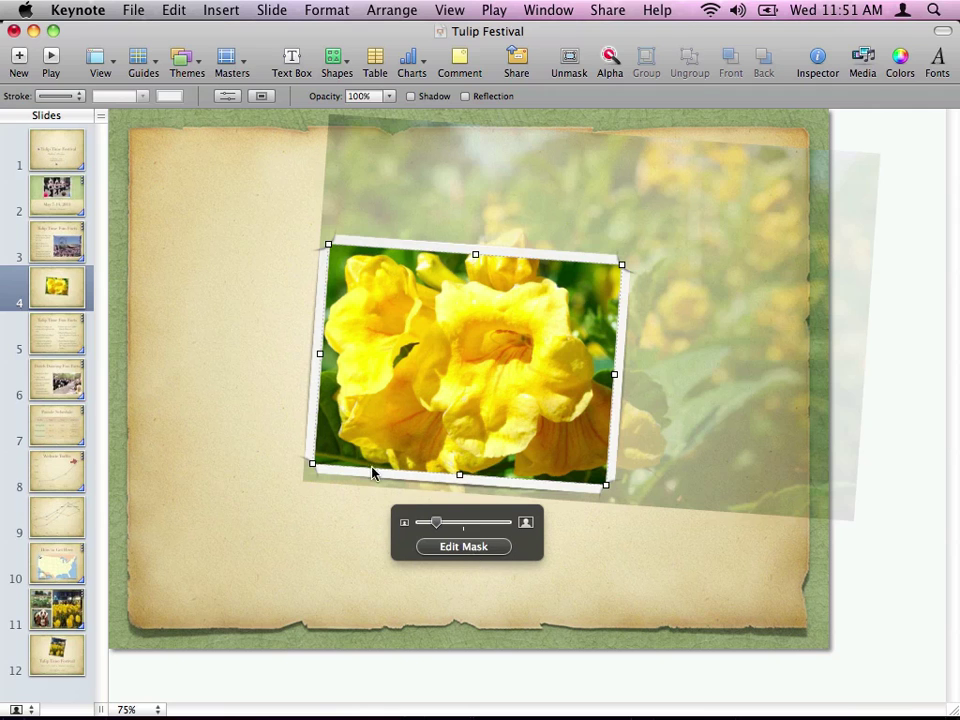
pyautogui.moveTo(623, 264); pyautogui.dragTo(596, 278)
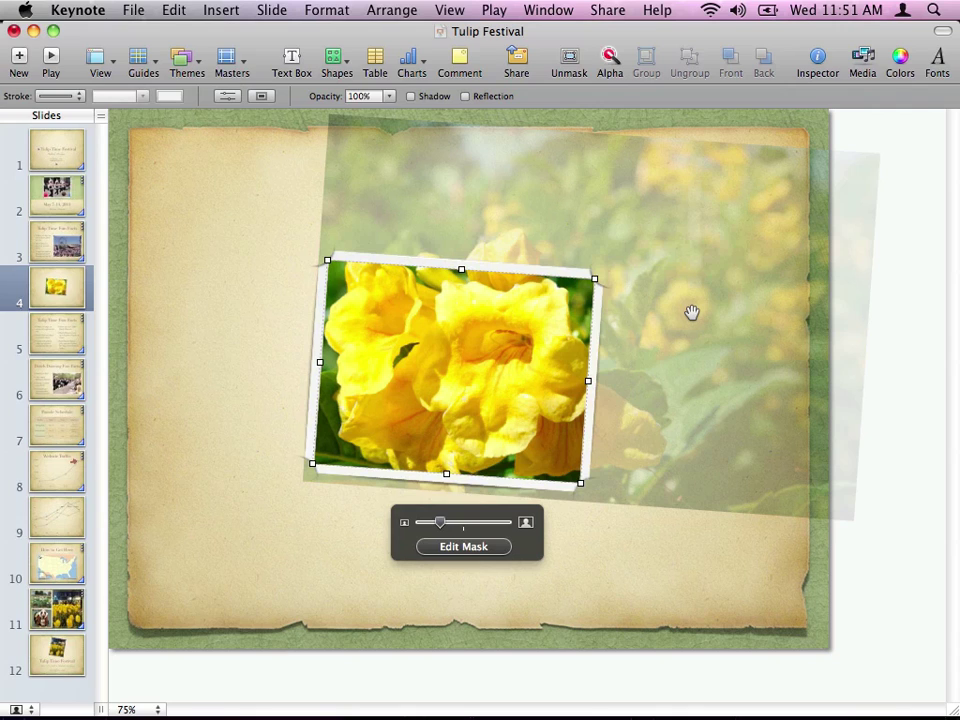
# Scale the flower picture down within its mask, reposition it slightly, and finish editing the mask
pyautogui.click(691, 313)
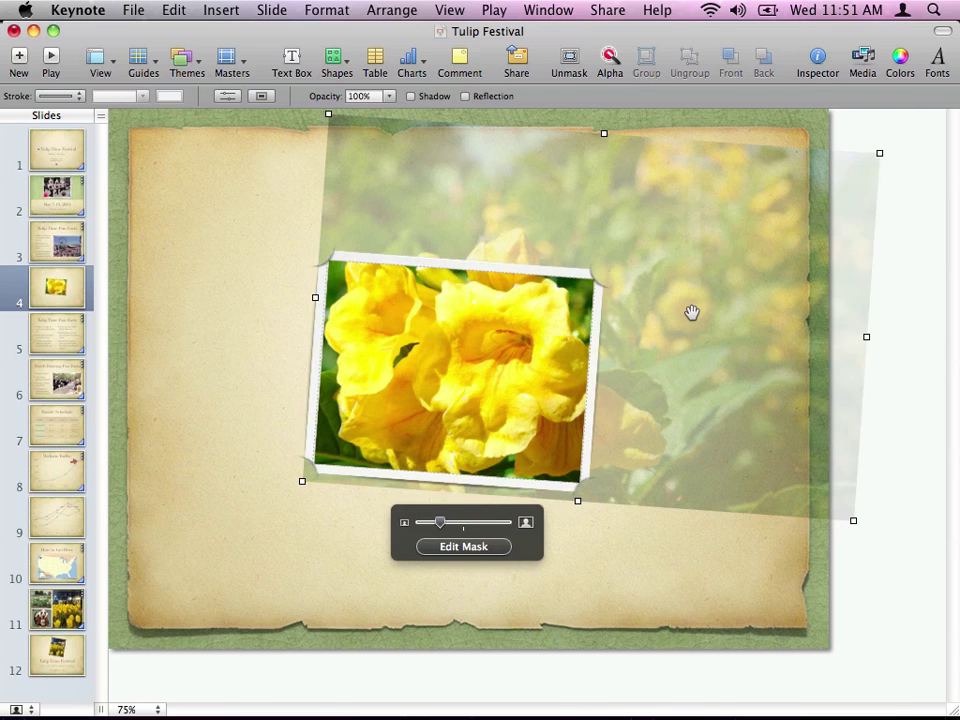
pyautogui.moveTo(881, 153); pyautogui.dragTo(774, 213)
pyautogui.moveTo(709, 302); pyautogui.dragTo(720, 291)
pyautogui.click(649, 559)
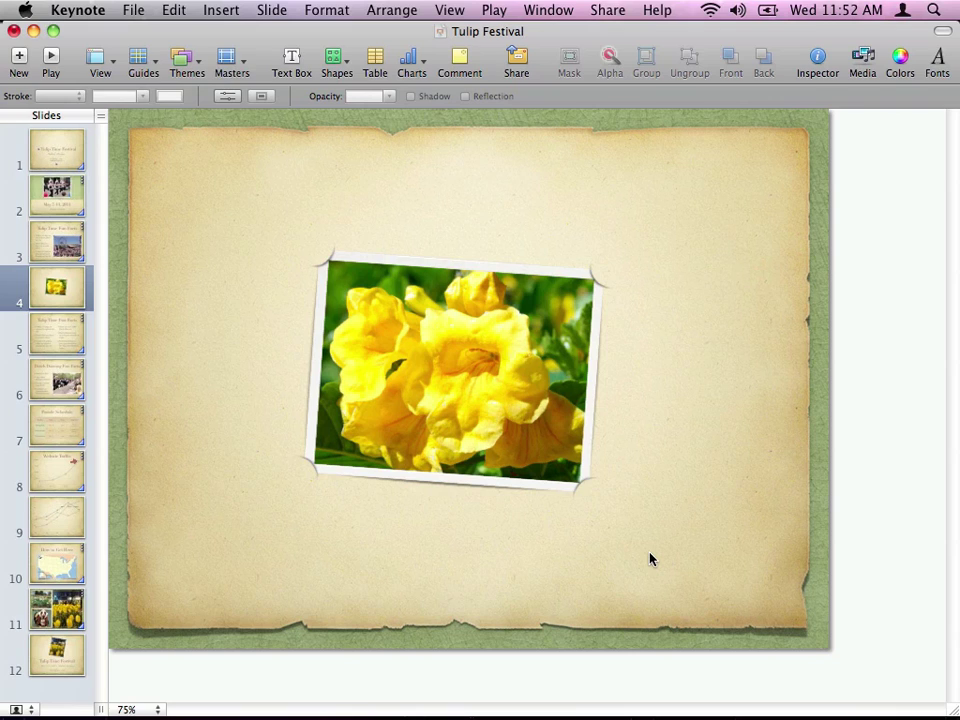
# Open slide 1 and shift the tulip logo above the title slightly to the right
pyautogui.click(46, 298)
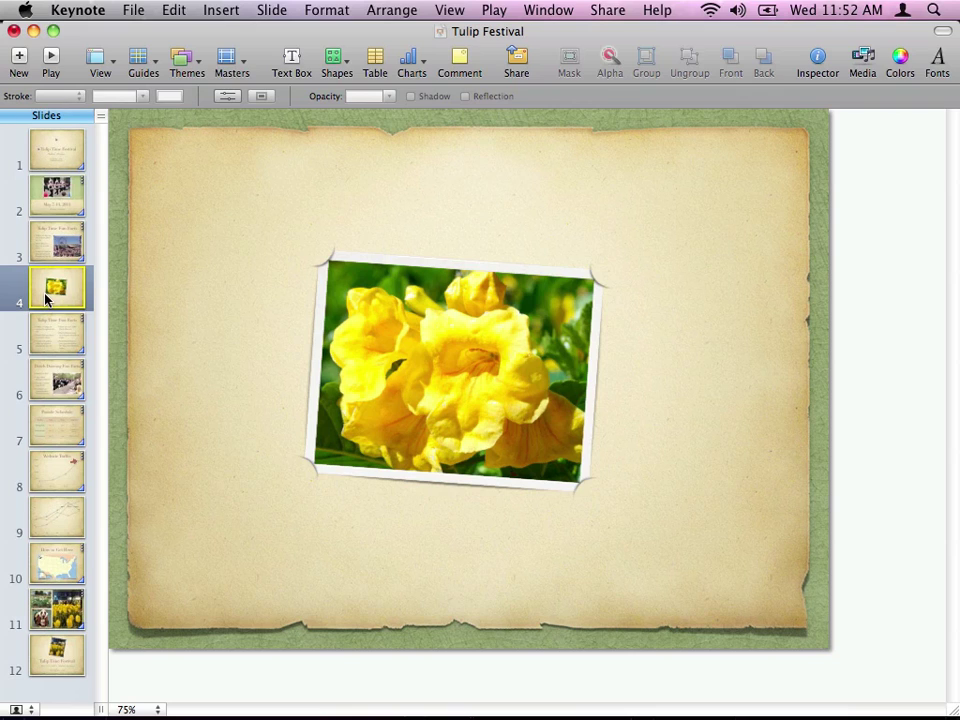
pyautogui.click(45, 154)
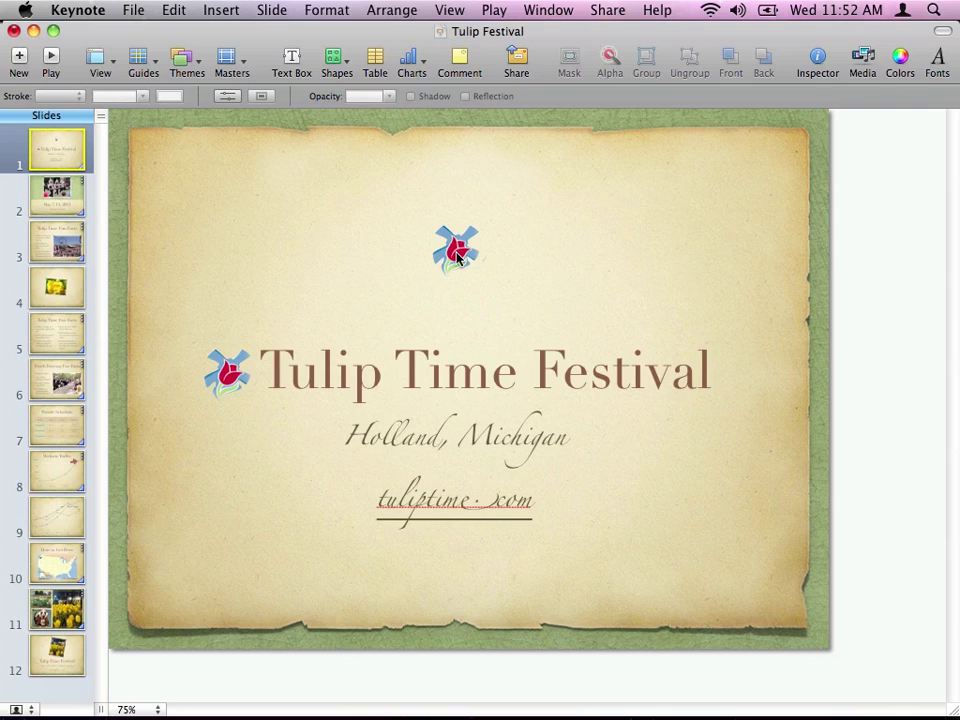
pyautogui.moveTo(457, 254); pyautogui.dragTo(463, 252)
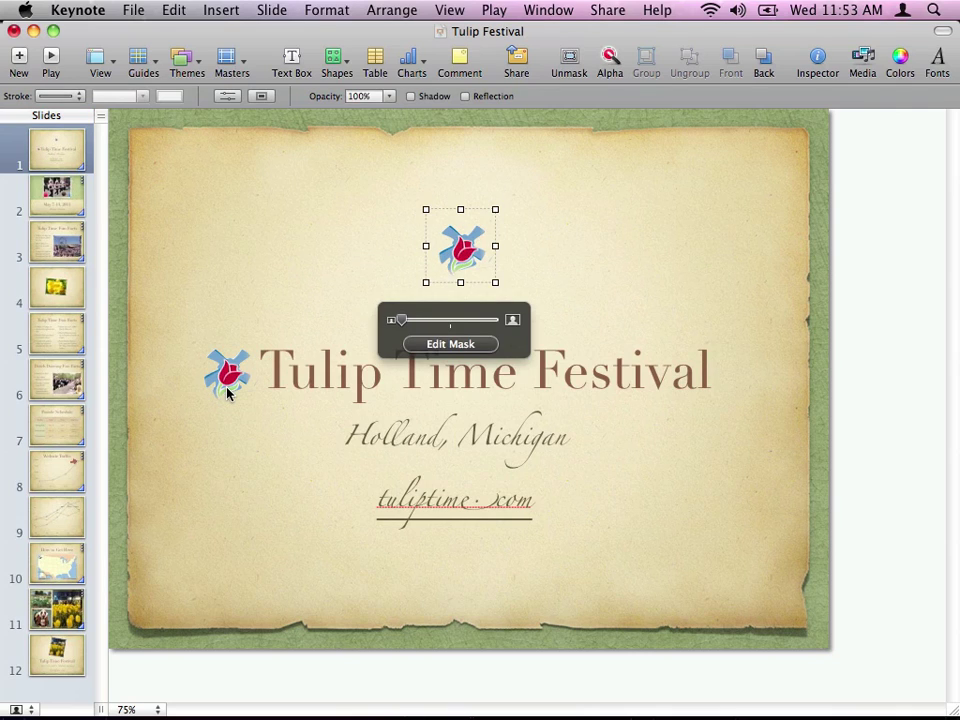
pyautogui.click(332, 264)
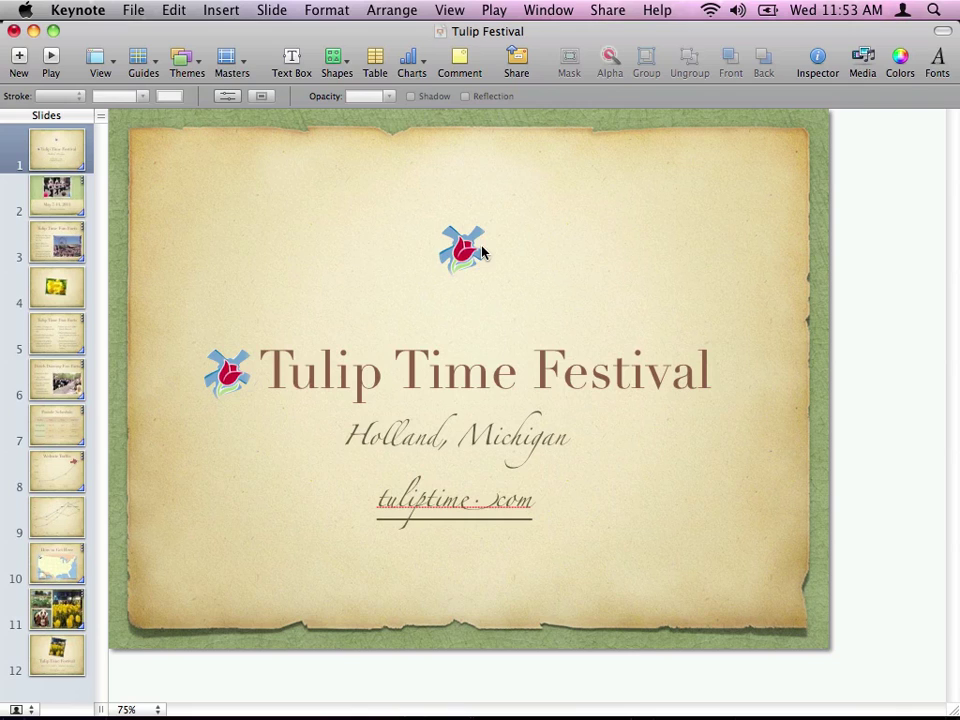
# Use Alpha on the logo above the title to make the windmill's two upper blades transparent
pyautogui.click(135, 710)
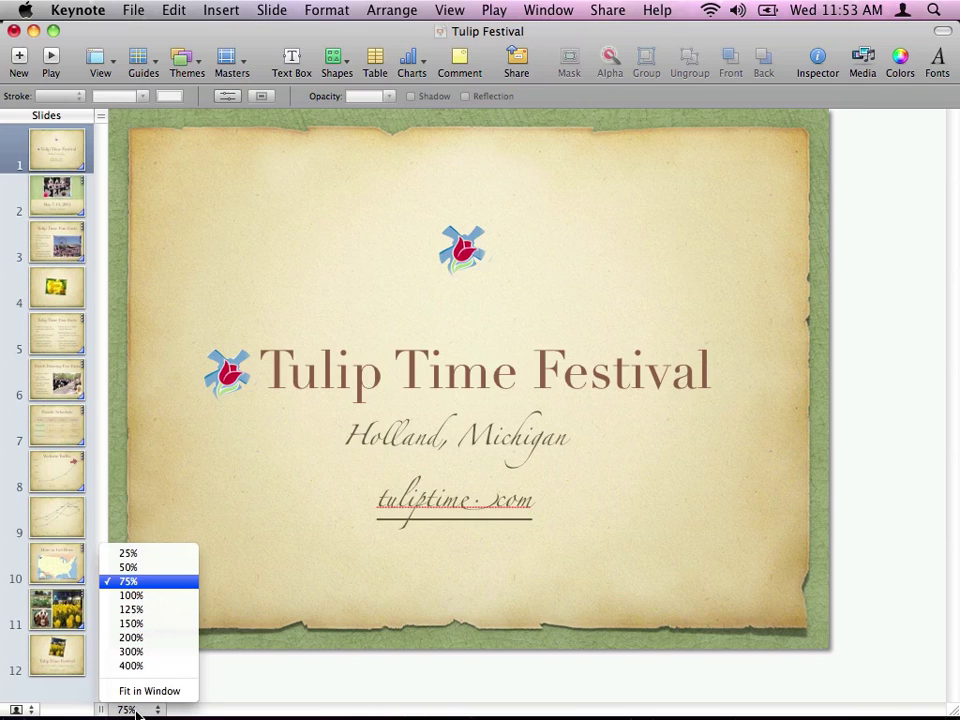
pyautogui.click(133, 637)
pyautogui.click(441, 246)
pyautogui.moveTo(441, 246); pyautogui.dragTo(440, 210)
pyautogui.scroll(-5, 439, 489)
pyautogui.scroll(10, 439, 489)
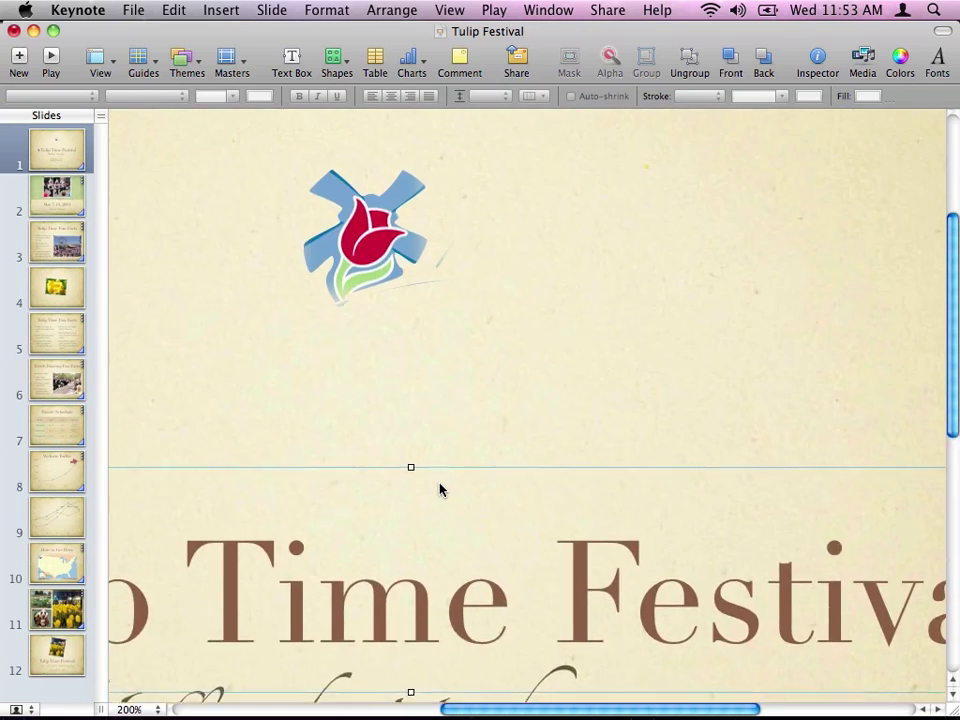
pyautogui.hscroll(-2, 439, 489)
pyautogui.scroll(2, 439, 489)
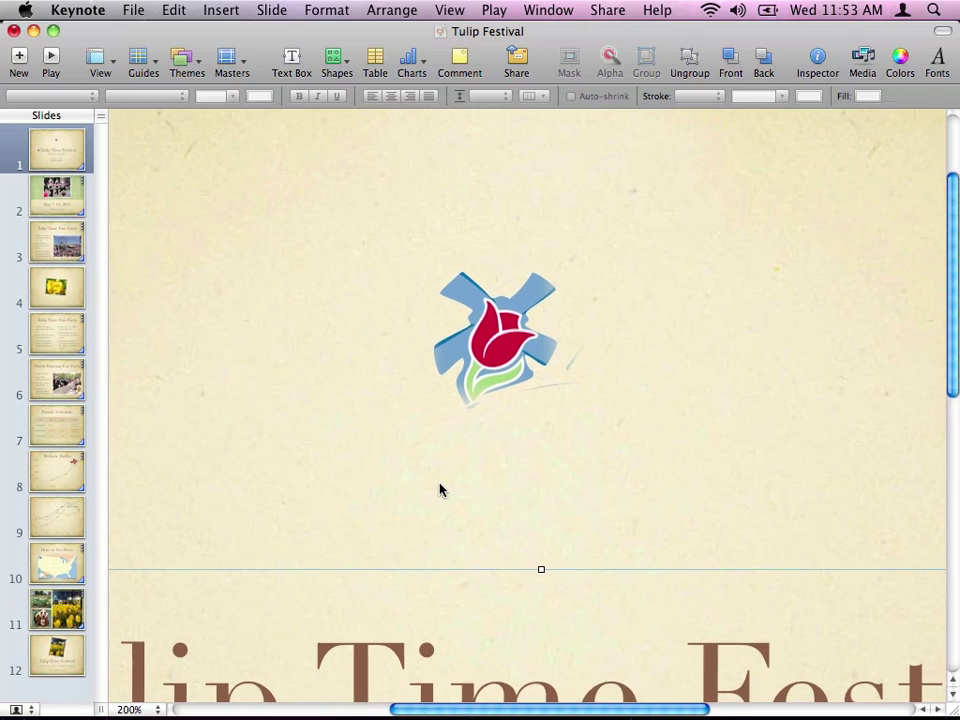
pyautogui.click(123, 709)
pyautogui.moveTo(147, 702)
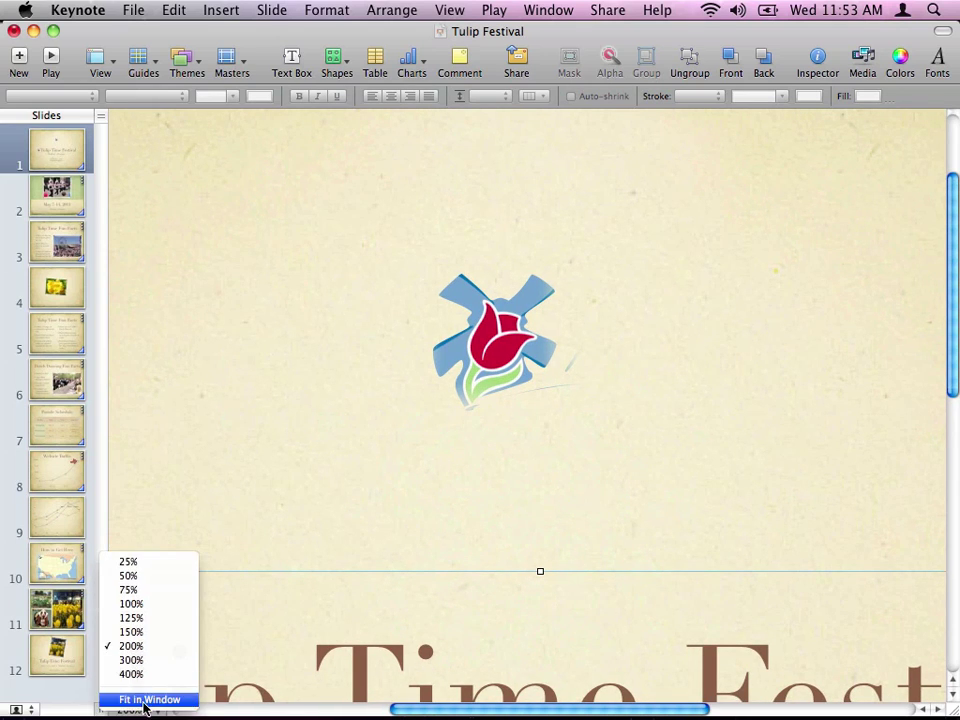
pyautogui.click(137, 660)
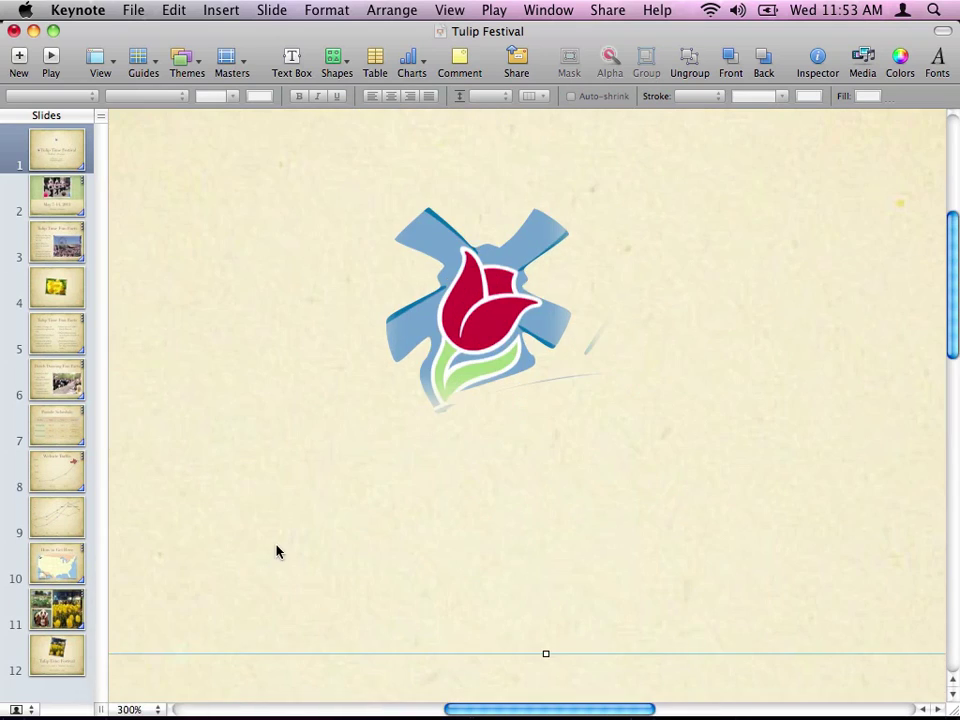
pyautogui.moveTo(951, 304); pyautogui.dragTo(953, 283)
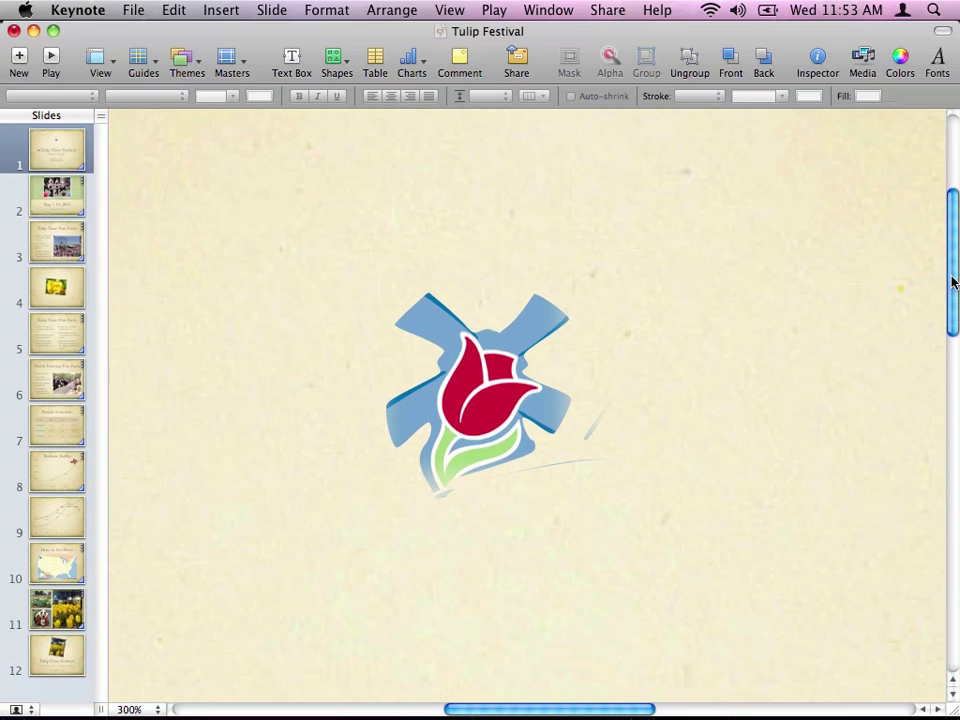
pyautogui.click(477, 378)
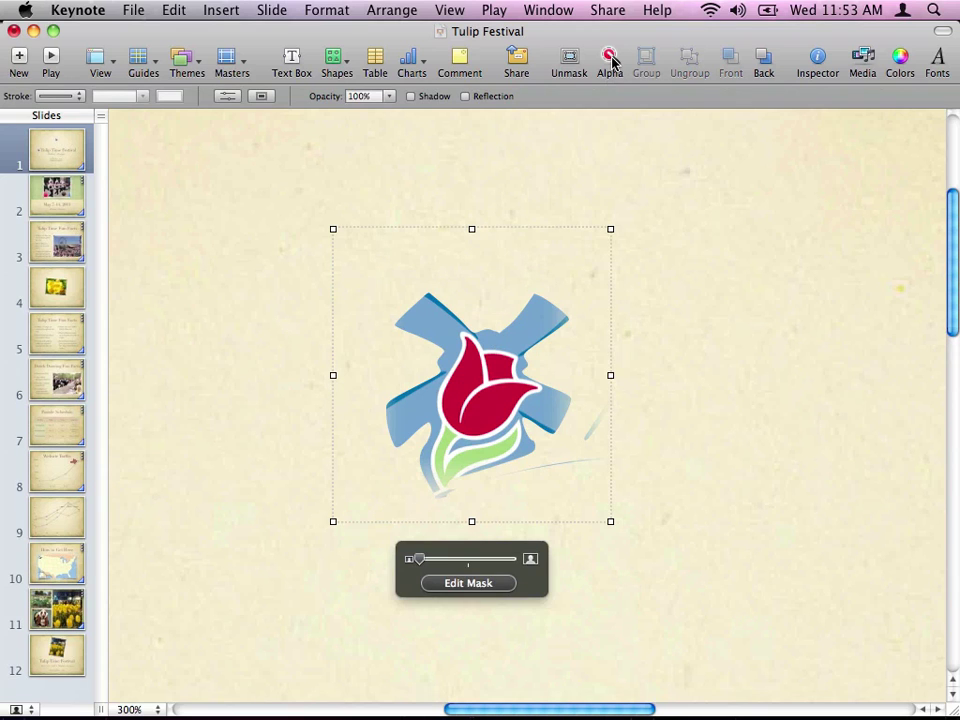
pyautogui.click(612, 62)
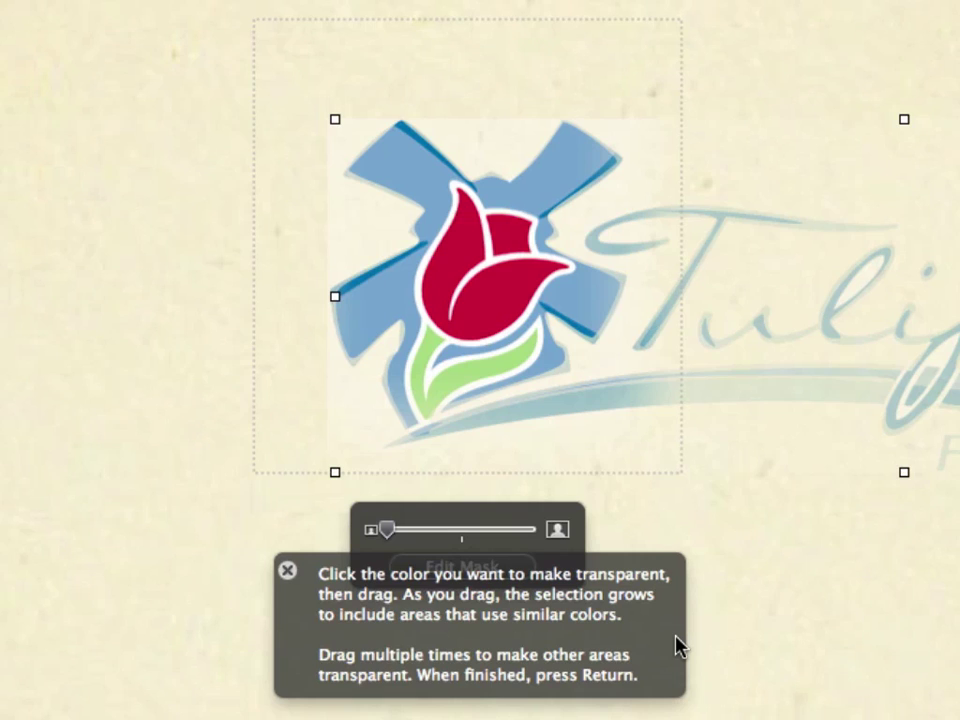
pyautogui.click(561, 163)
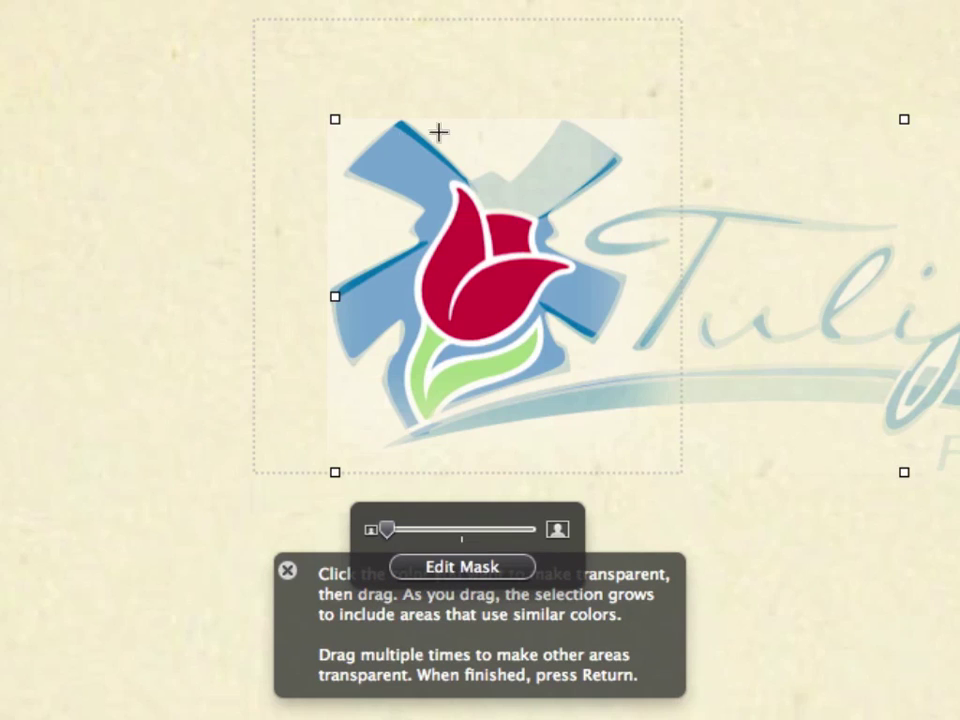
pyautogui.click(392, 159)
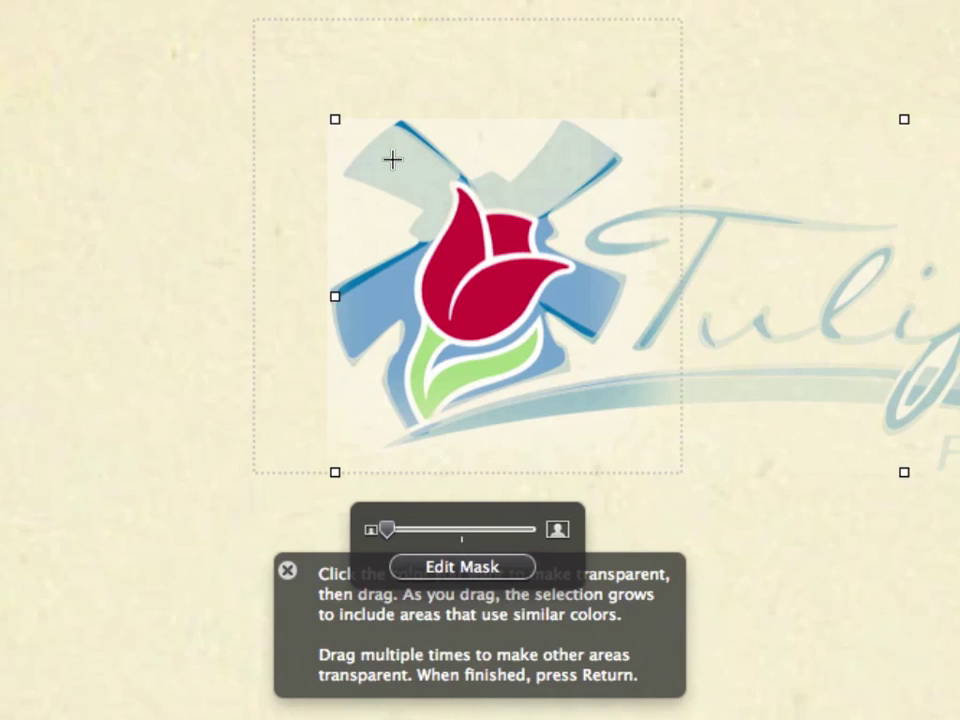
pyautogui.press('Return')
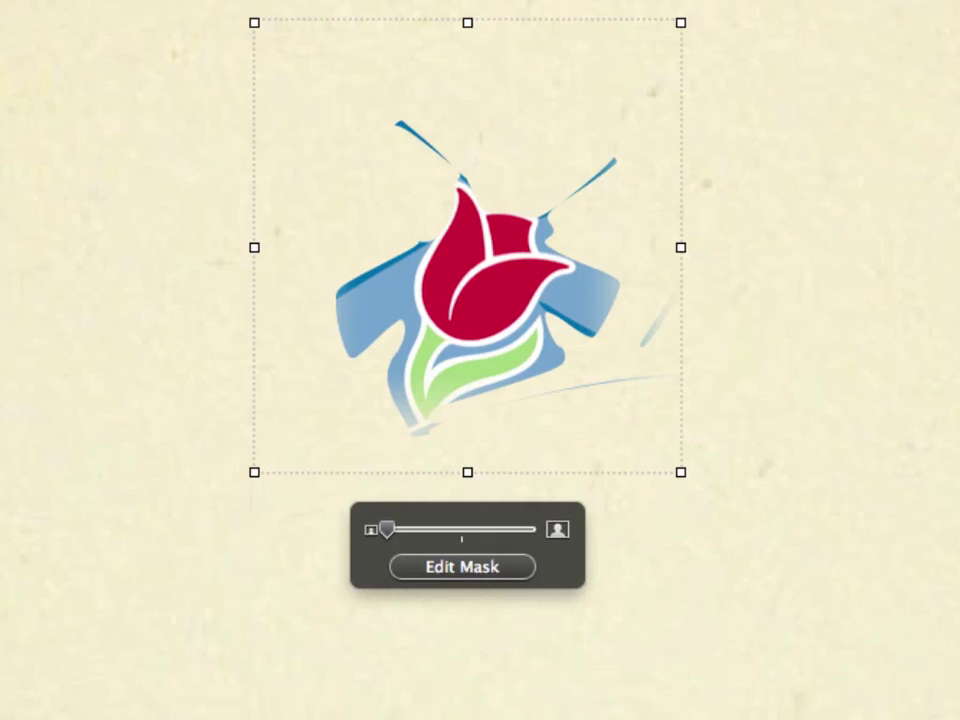
# Use Alpha again on the logo to make the lower windmill blades, body and dark blade edges transparent
pyautogui.click(480, 5)
pyautogui.click(363, 318)
pyautogui.moveTo(584, 309); pyautogui.dragTo(591, 336)
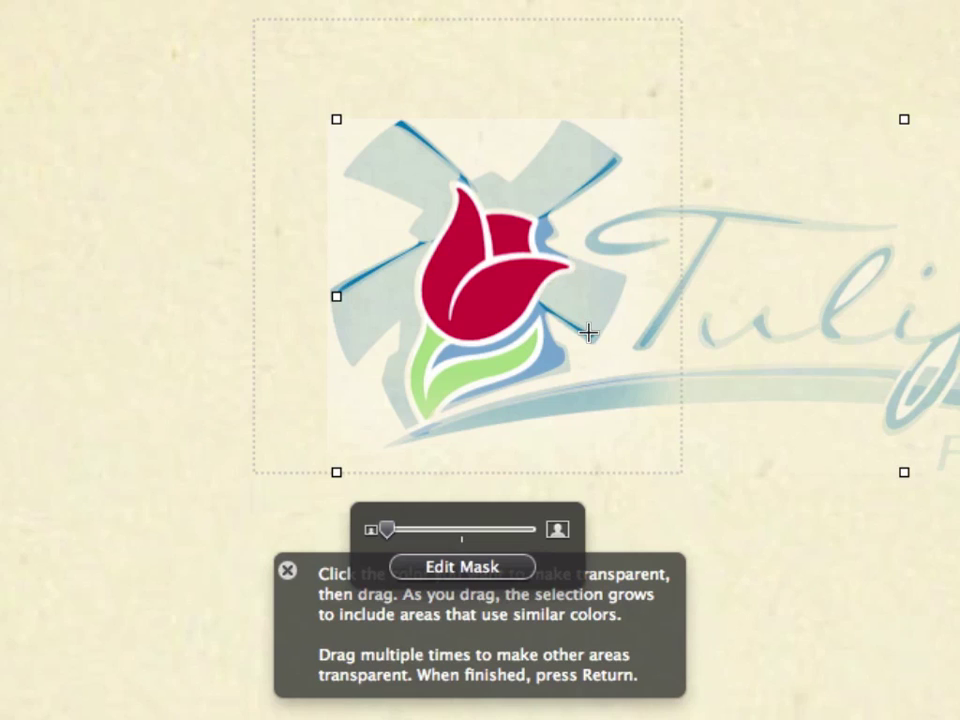
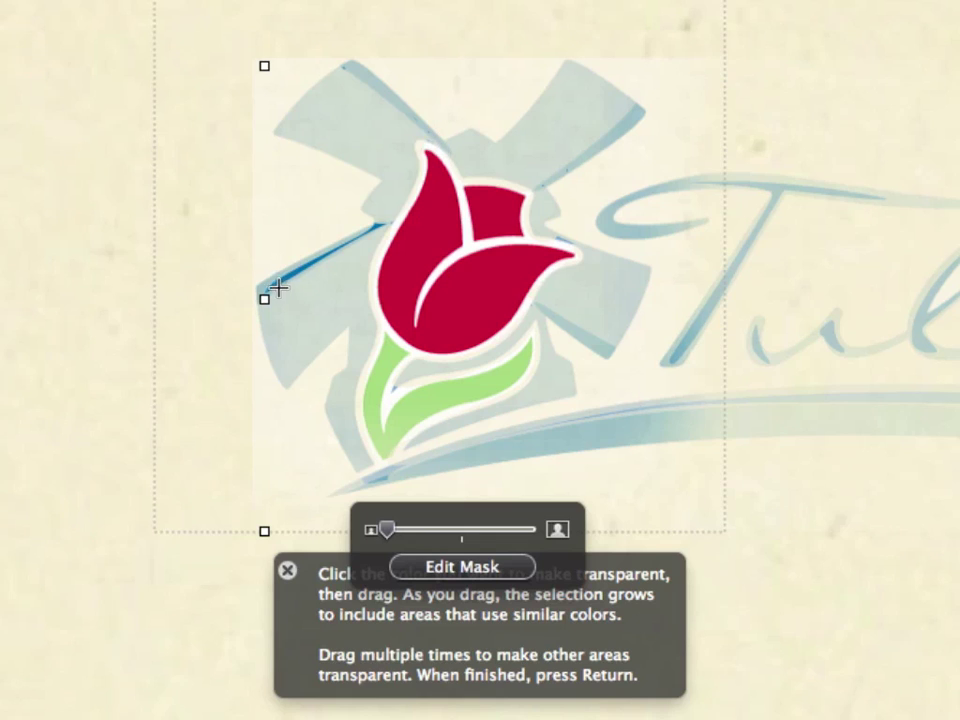
pyautogui.moveTo(276, 285); pyautogui.dragTo(278, 285)
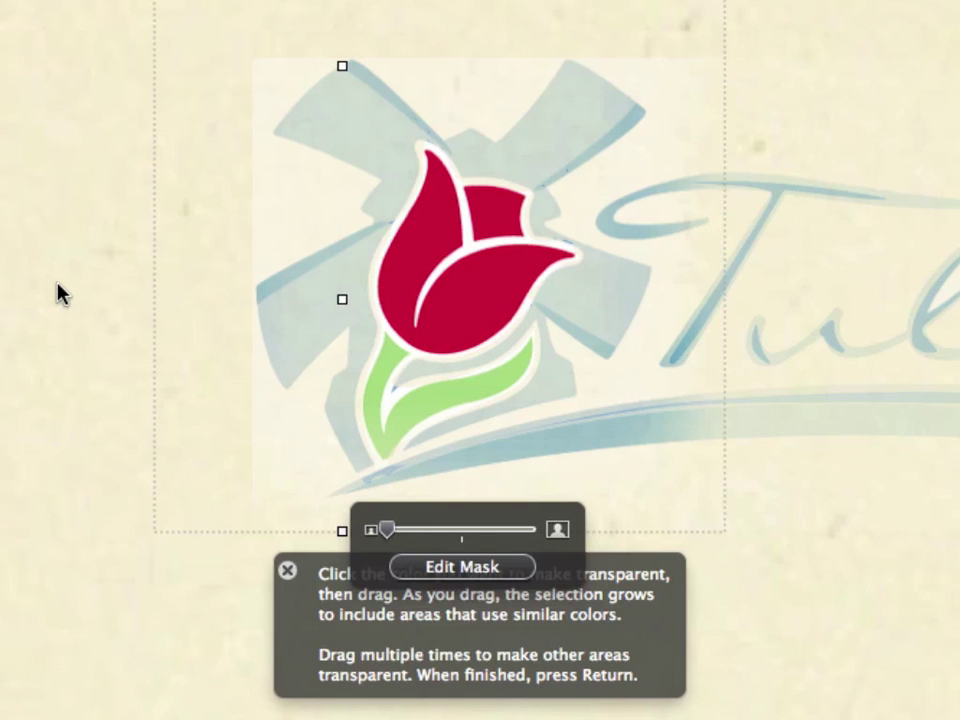
pyautogui.press('Return')
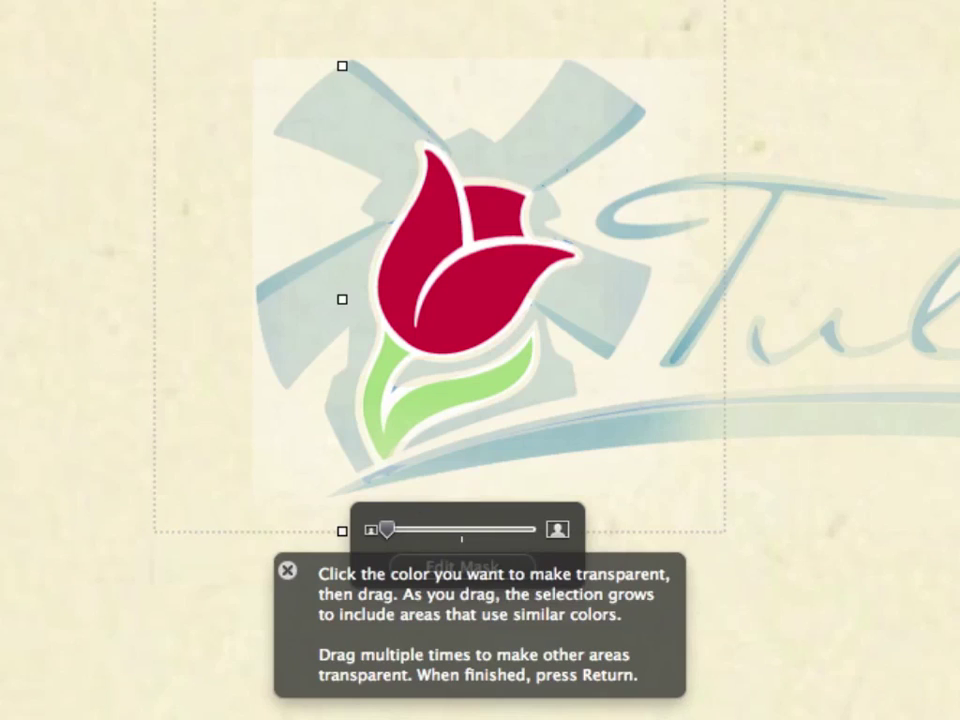
# Make the remaining lettering stroke and the swoosh below the tulip's stem transparent, and finish the Alpha edit
pyautogui.click(676, 355)
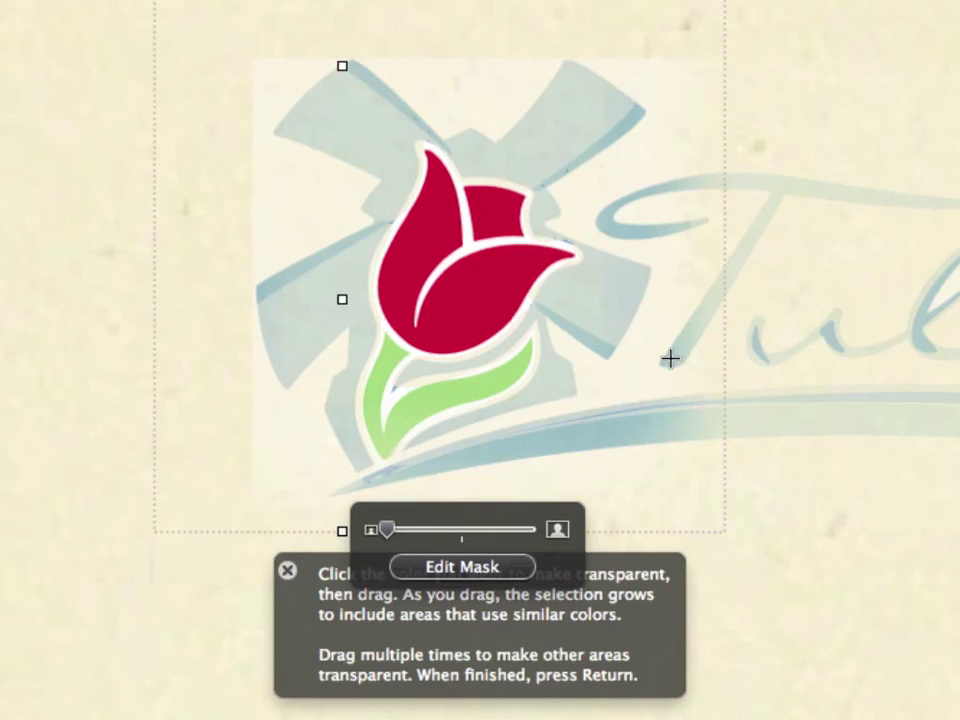
pyautogui.click(378, 472)
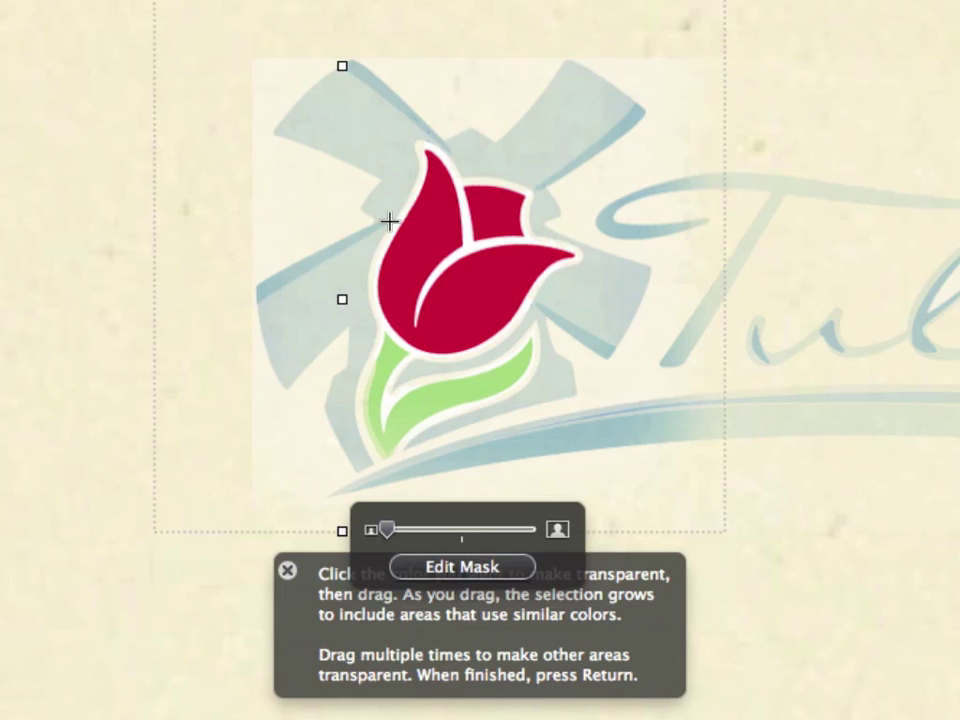
pyautogui.click(740, 334)
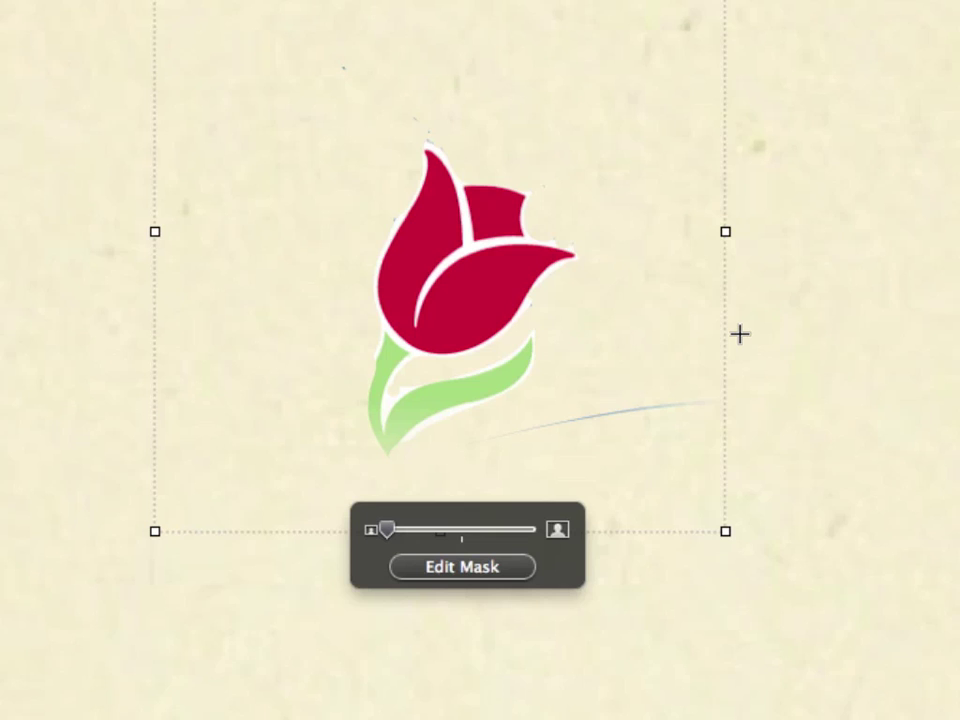
pyautogui.click(131, 711)
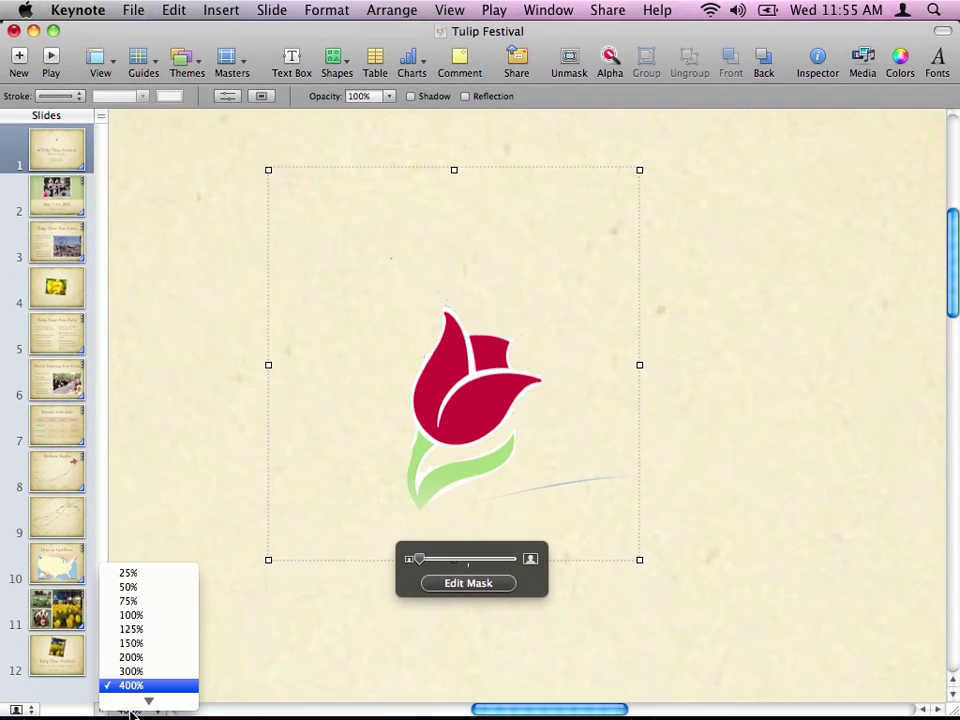
pyautogui.click(146, 616)
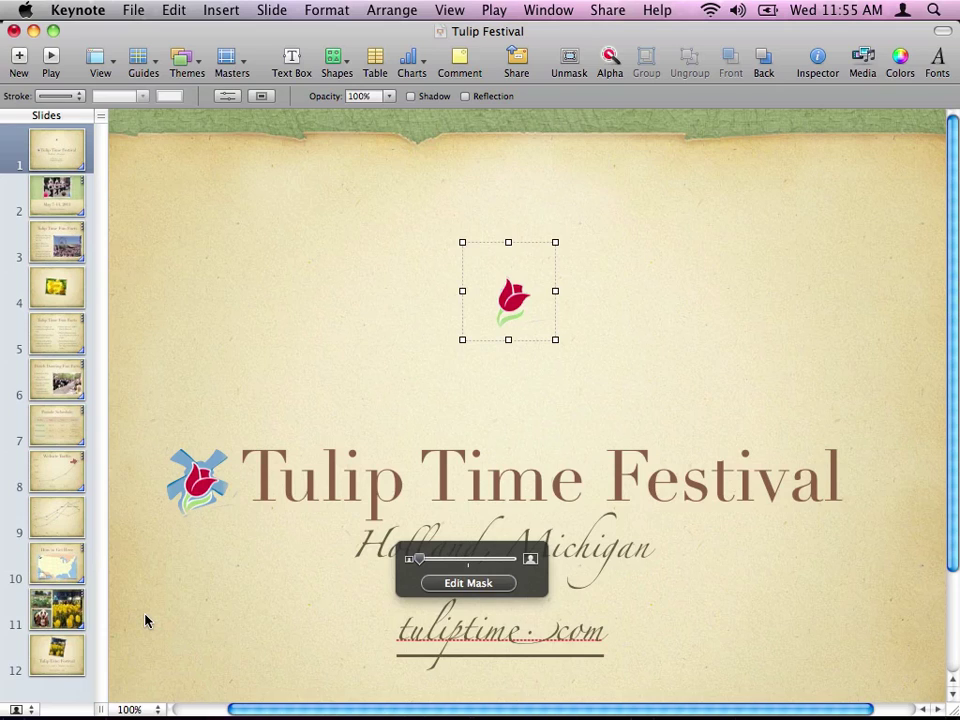